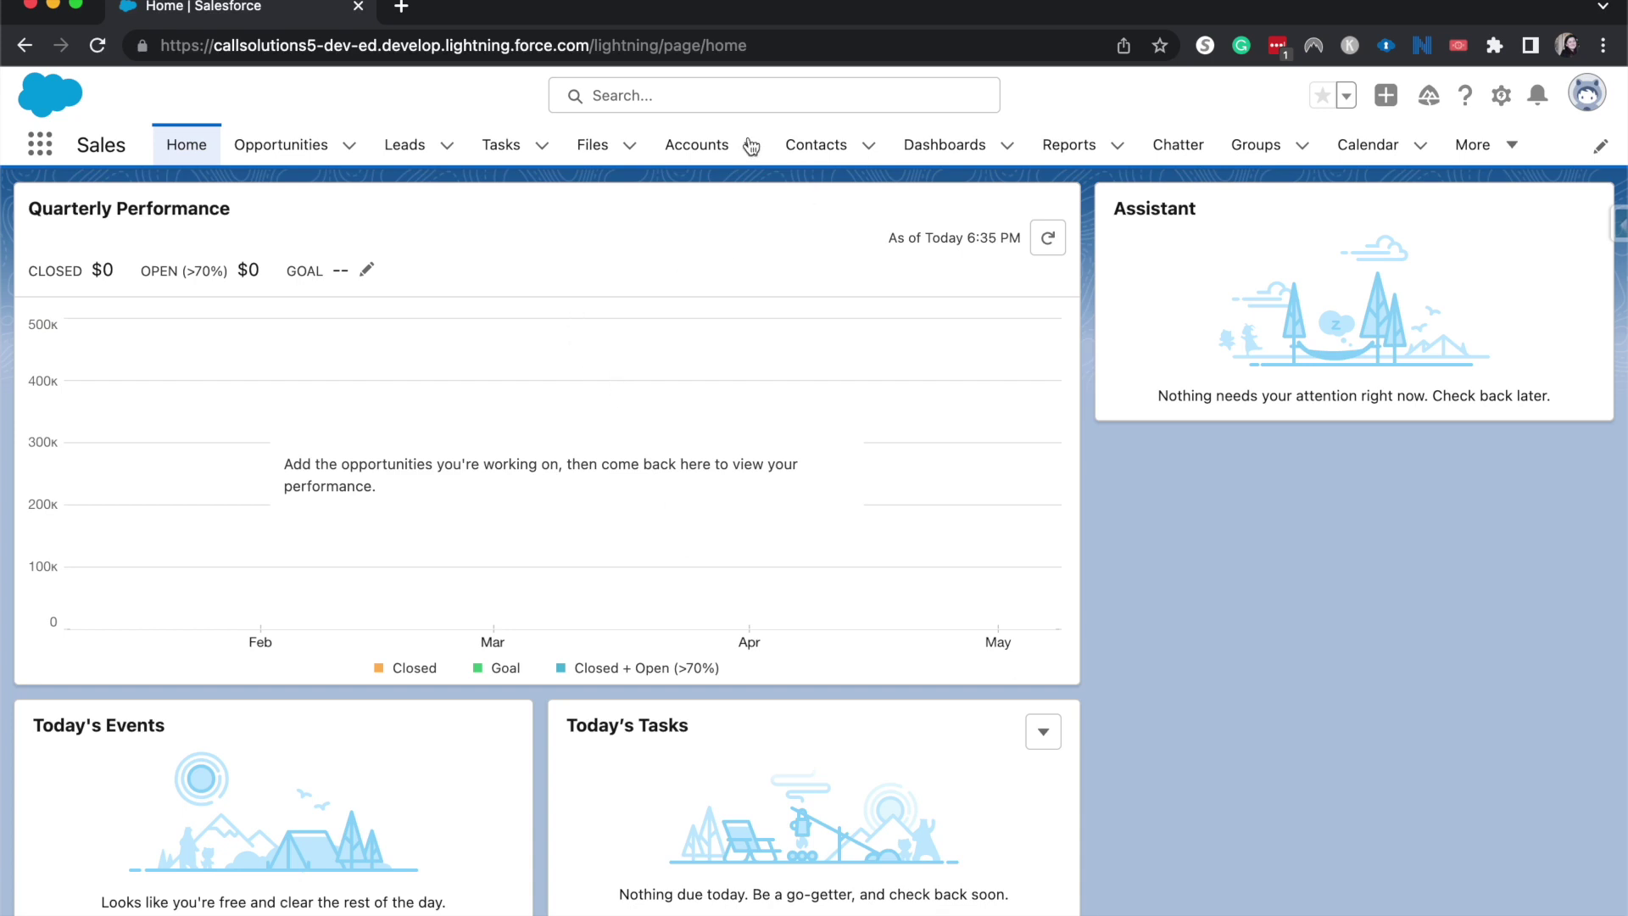
- Go to the Leads list of recently viewed records from the home page
click(407, 143)
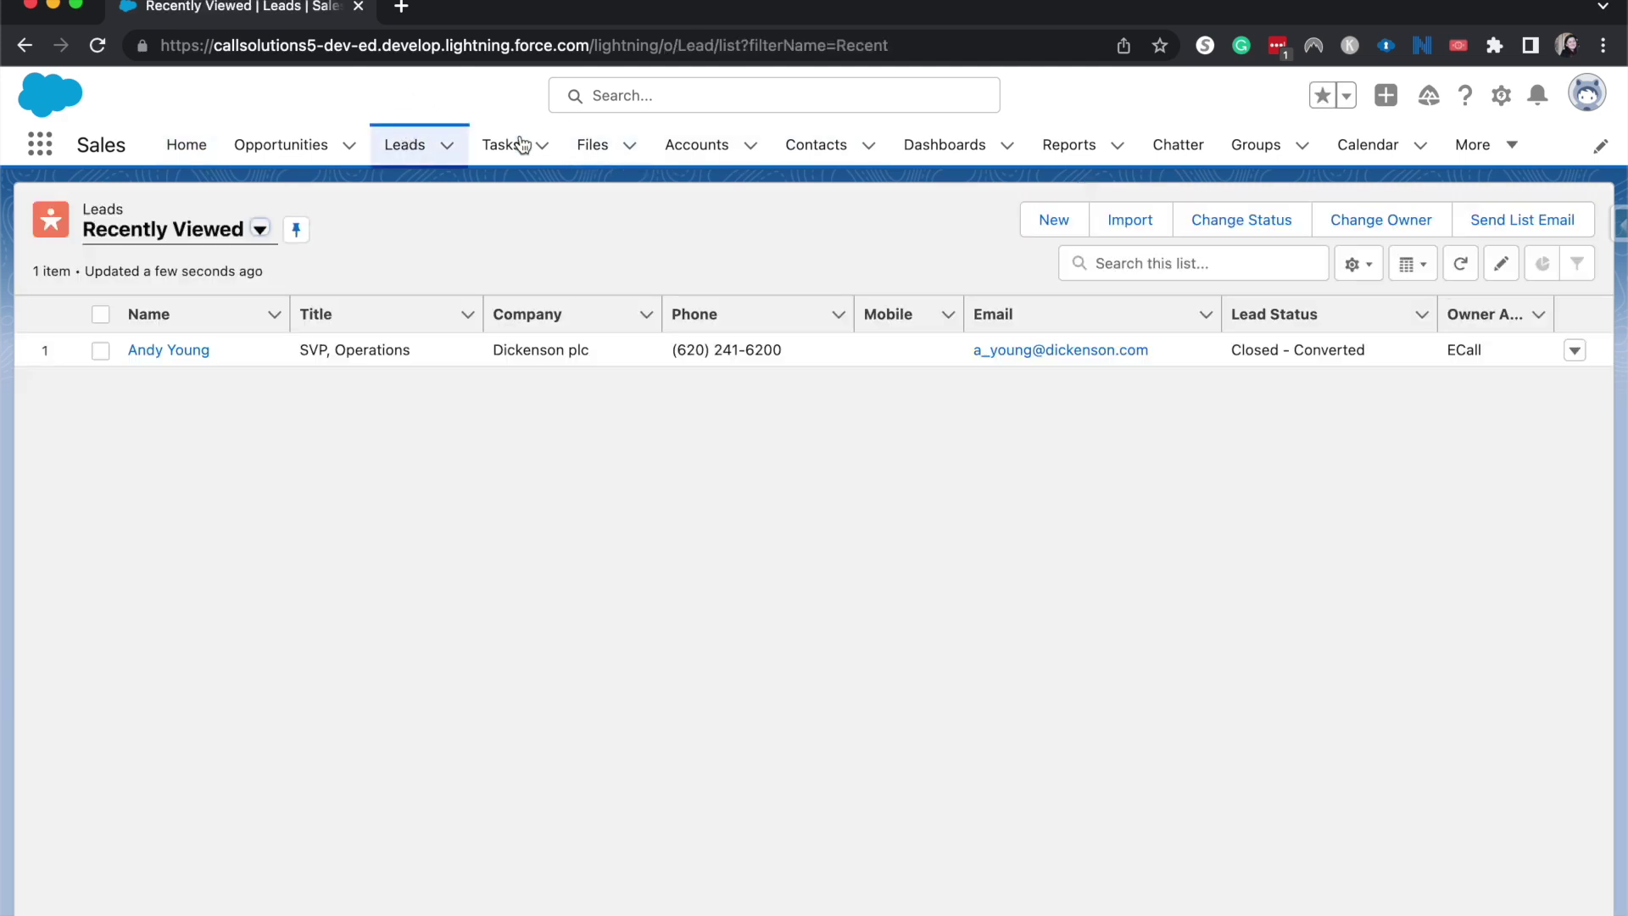
- View Andy Young's converted lead record and bring up the Setup gear menu
click(135, 361)
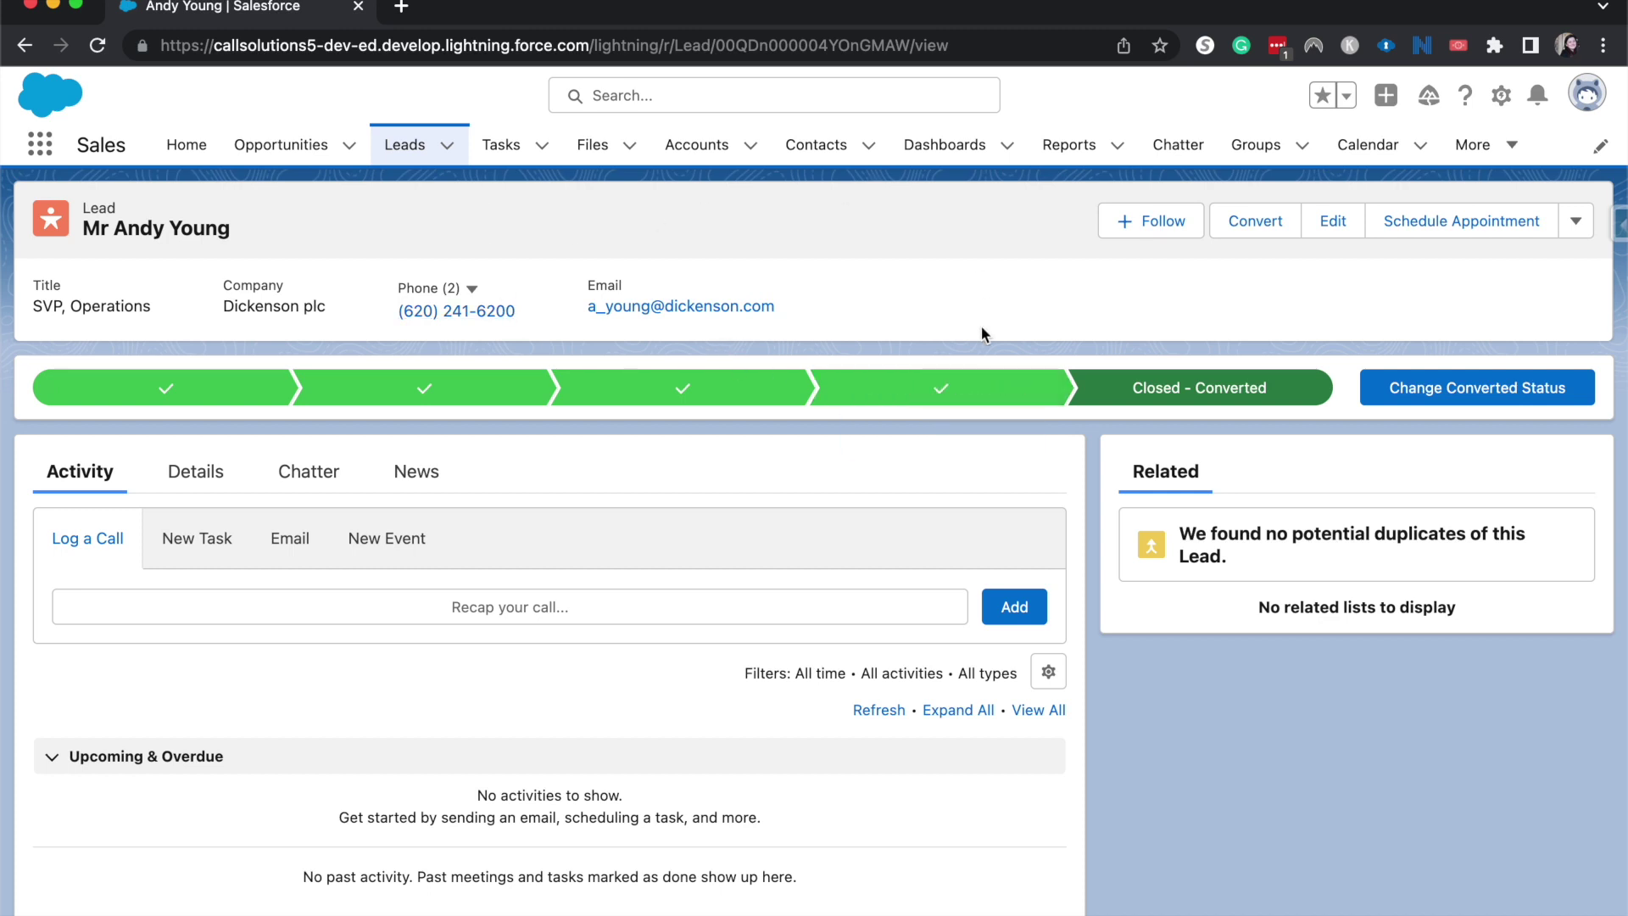
click(1496, 102)
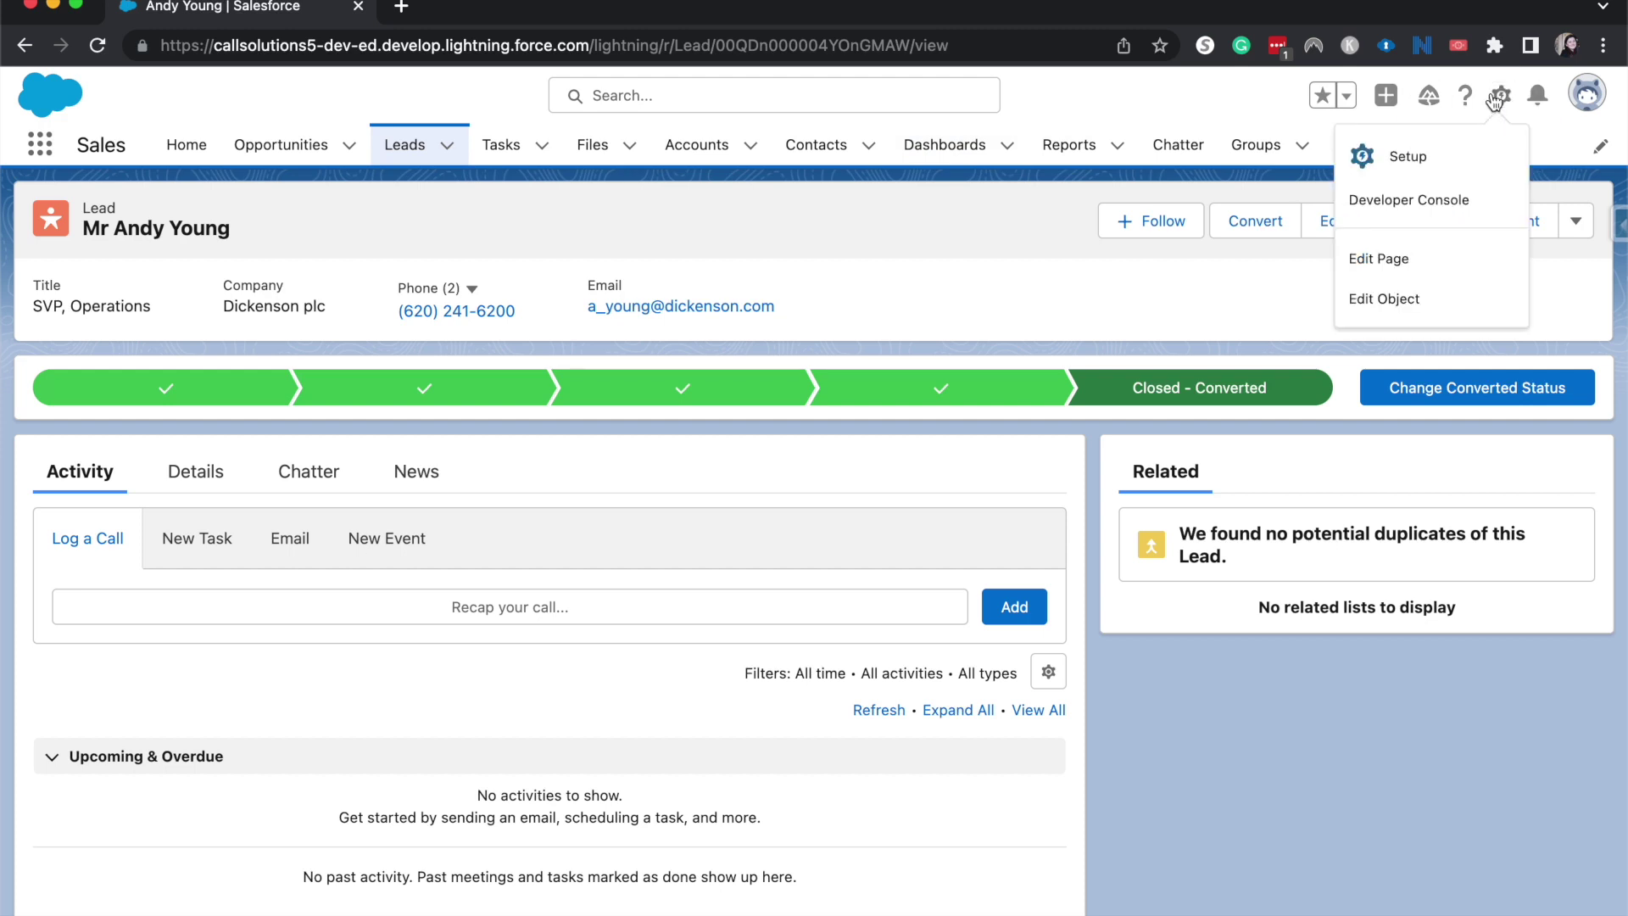
- Edit the Lead Record Page and drop a Recent Items component in the right column below Related
click(1360, 248)
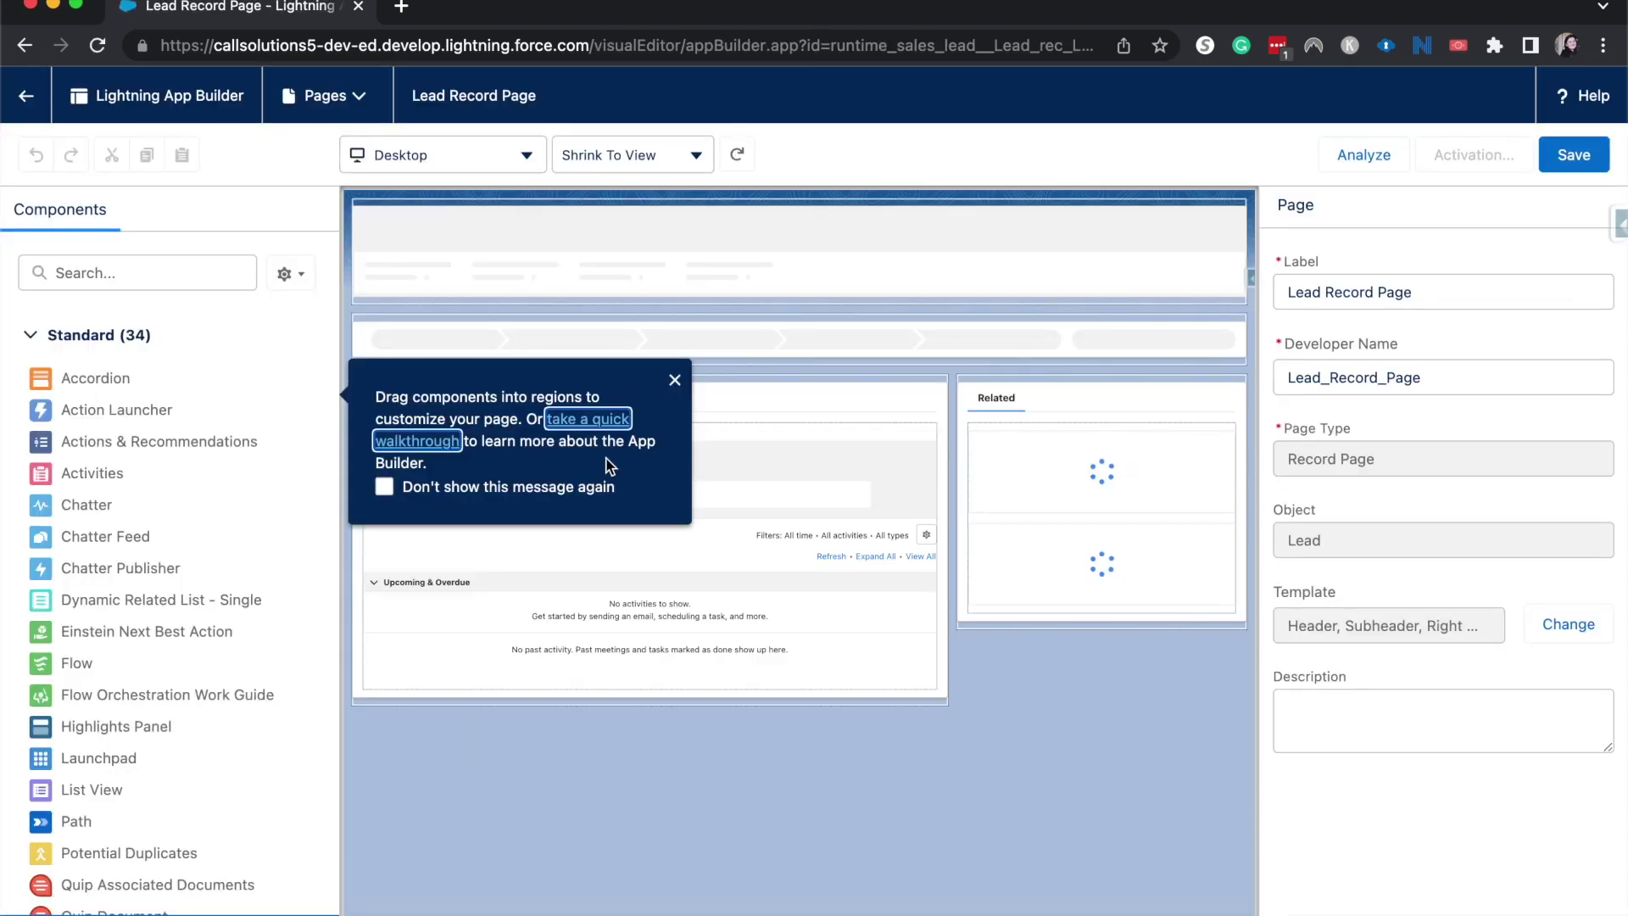
click(675, 380)
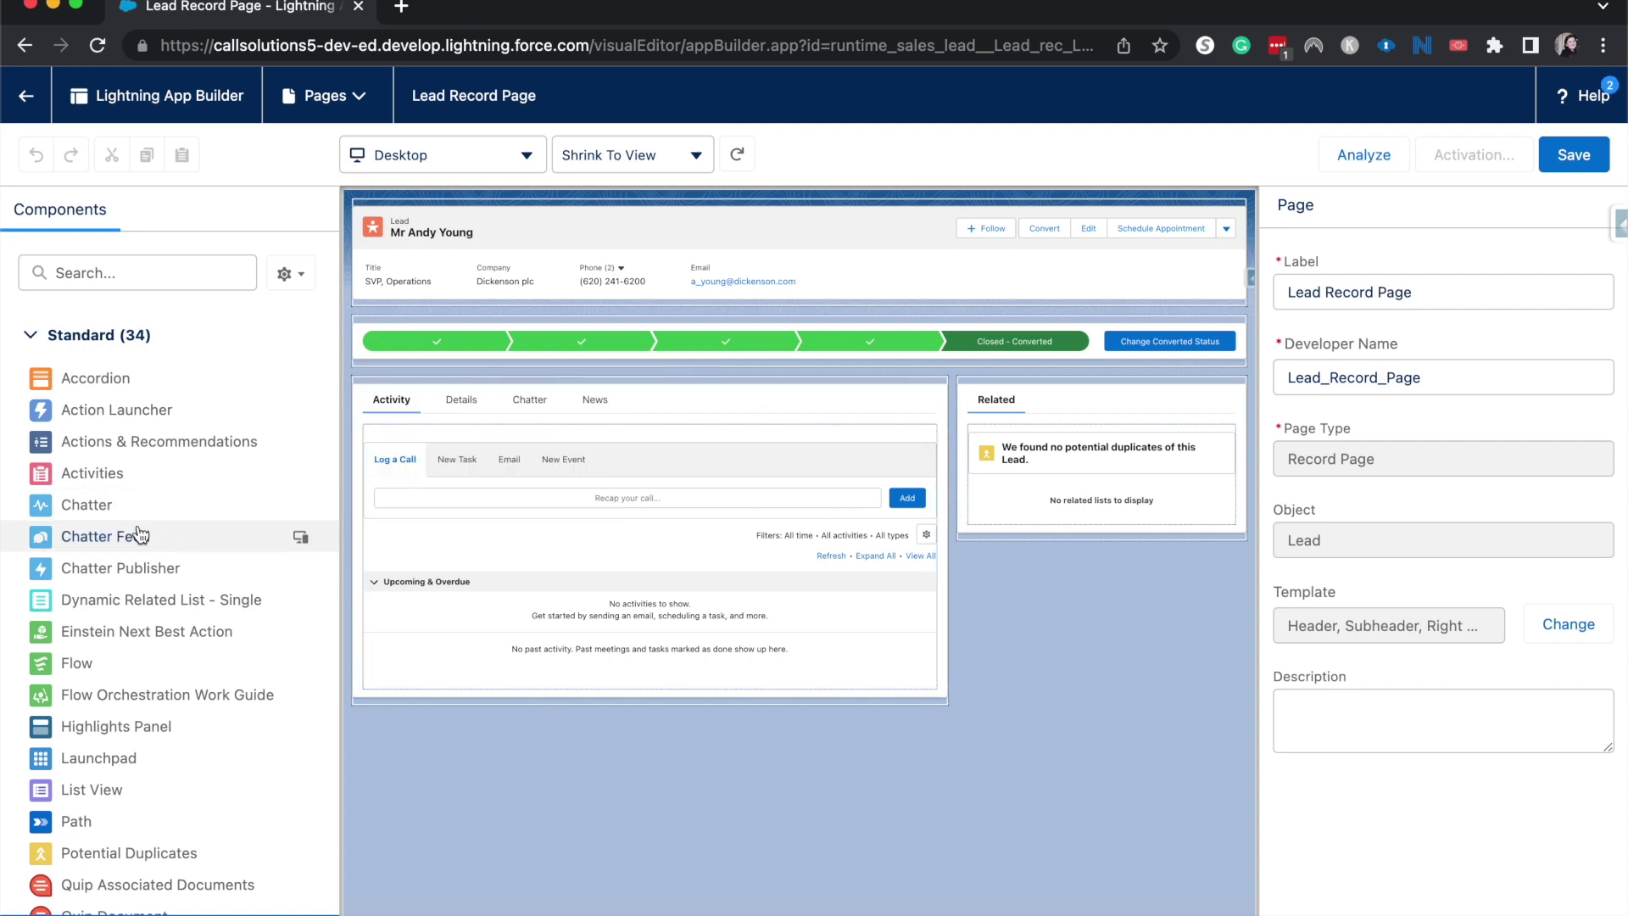
scroll(140, 532, down, 3)
scroll(141, 531, down, 3)
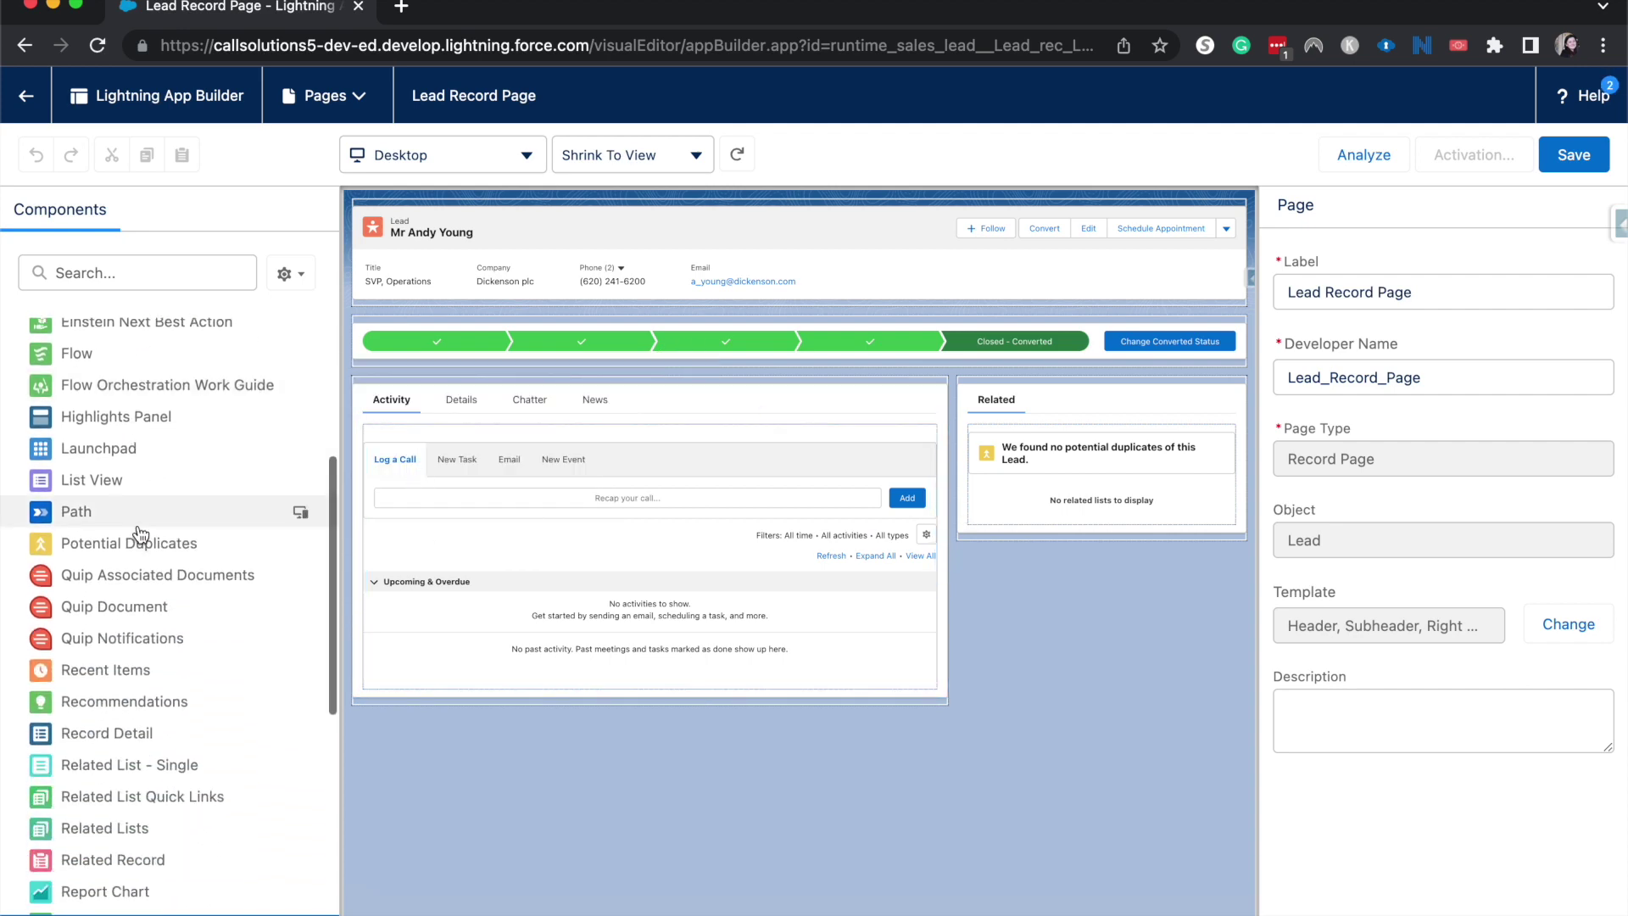
scroll(127, 515, down, 6)
drag(105, 390, 1116, 557)
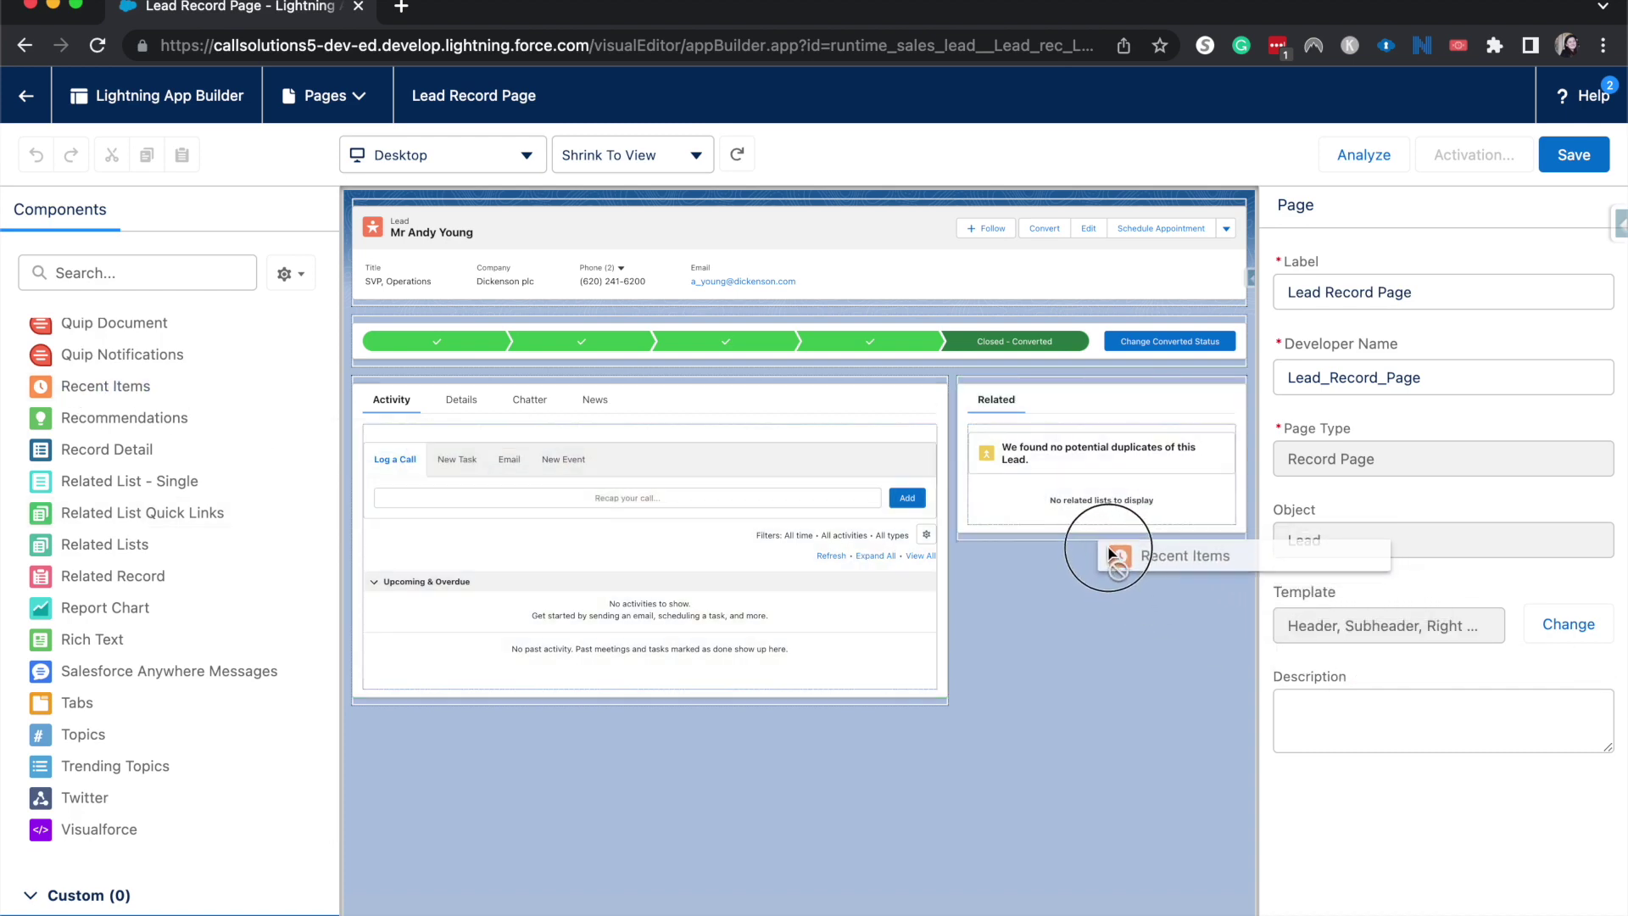
drag(1112, 546, 1077, 540)
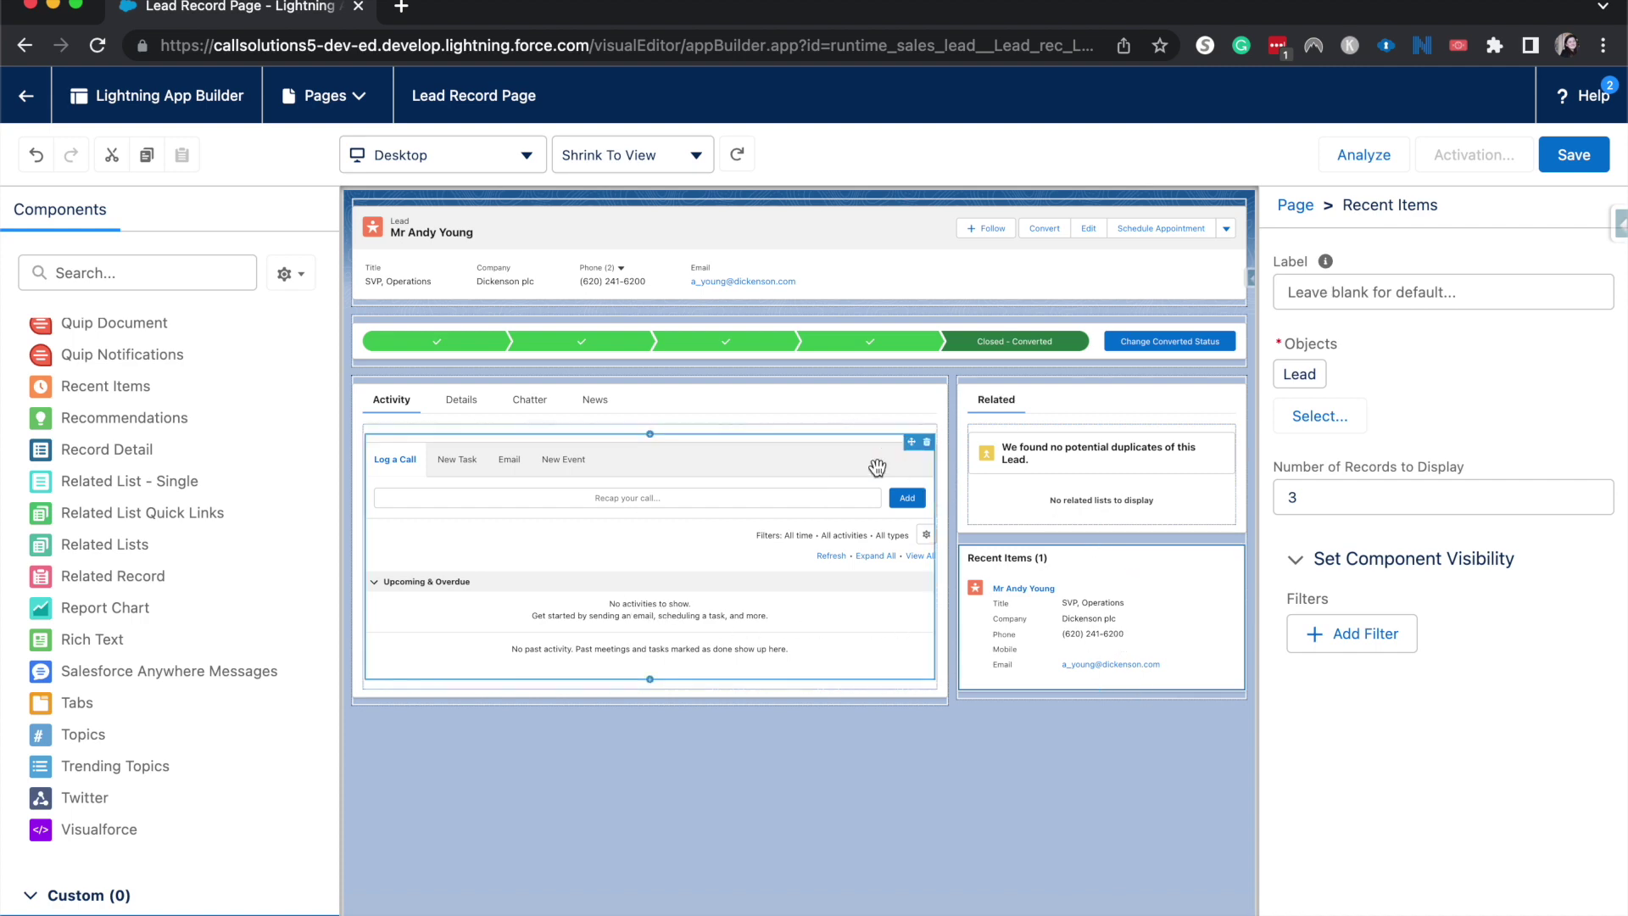
- Save the Lead Record Page, start activation and choose Assign as Org Default
click(1573, 155)
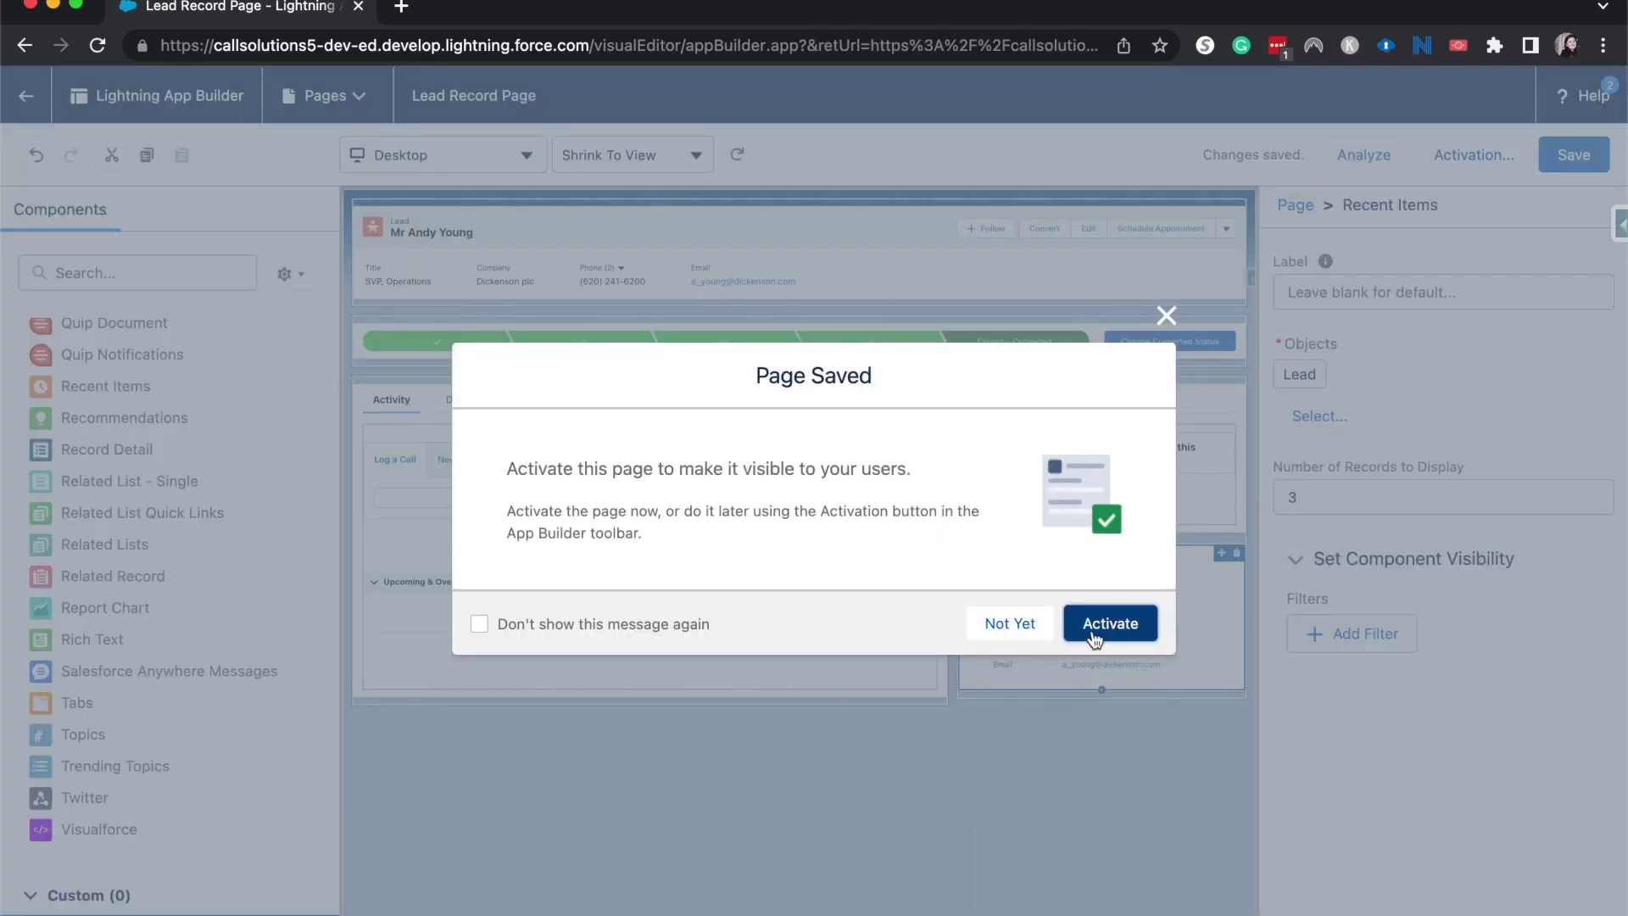
click(1091, 623)
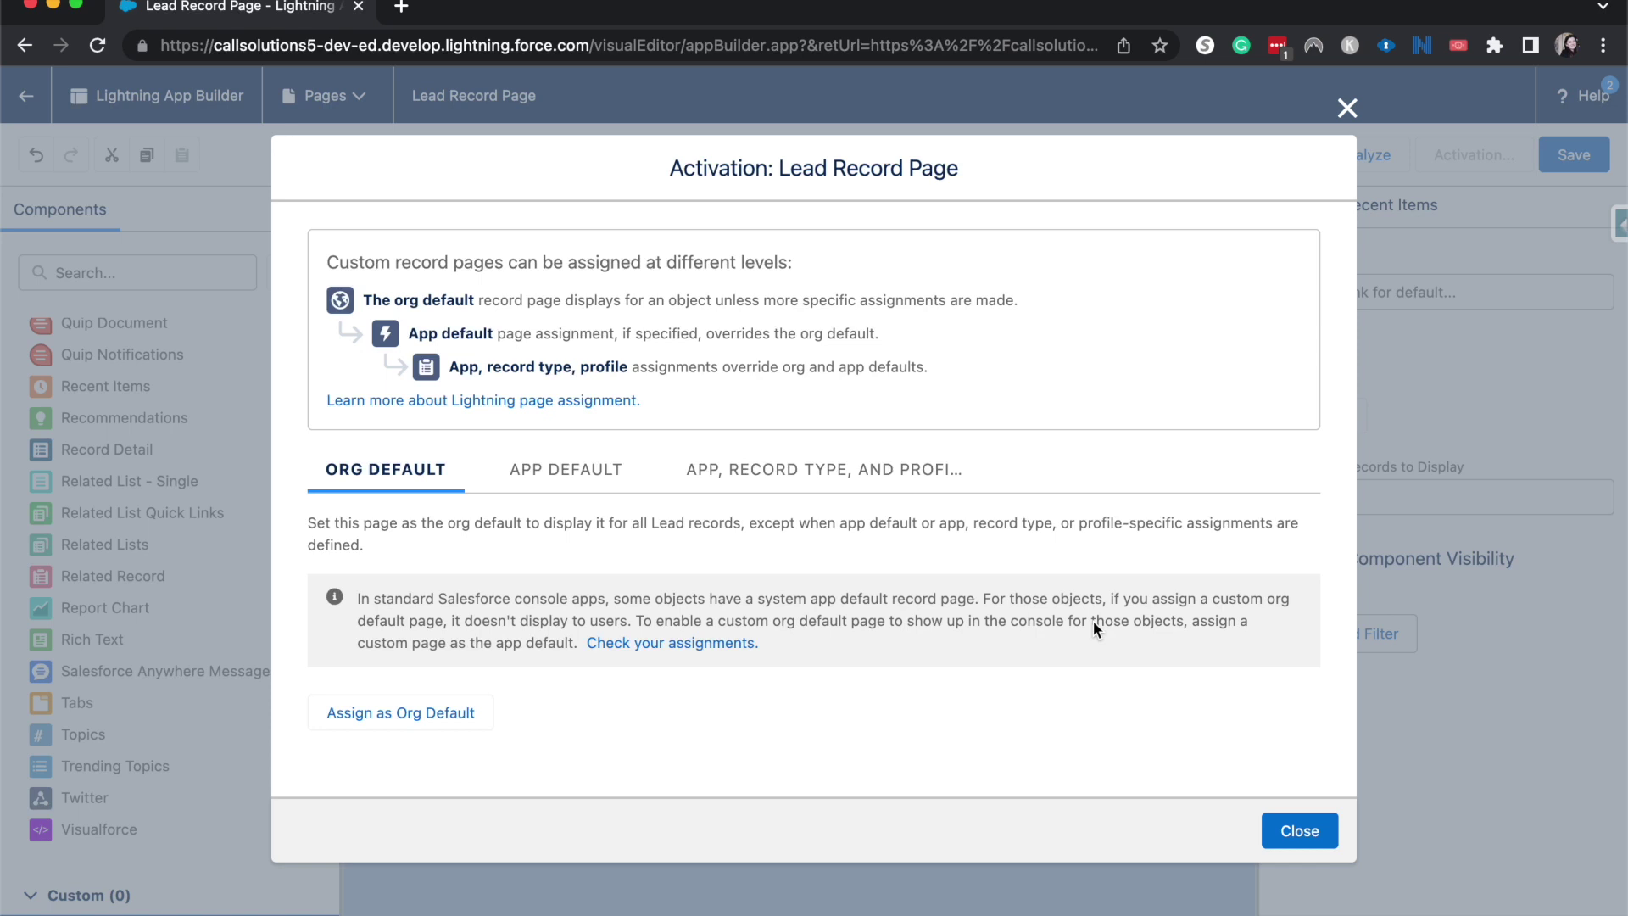
click(343, 717)
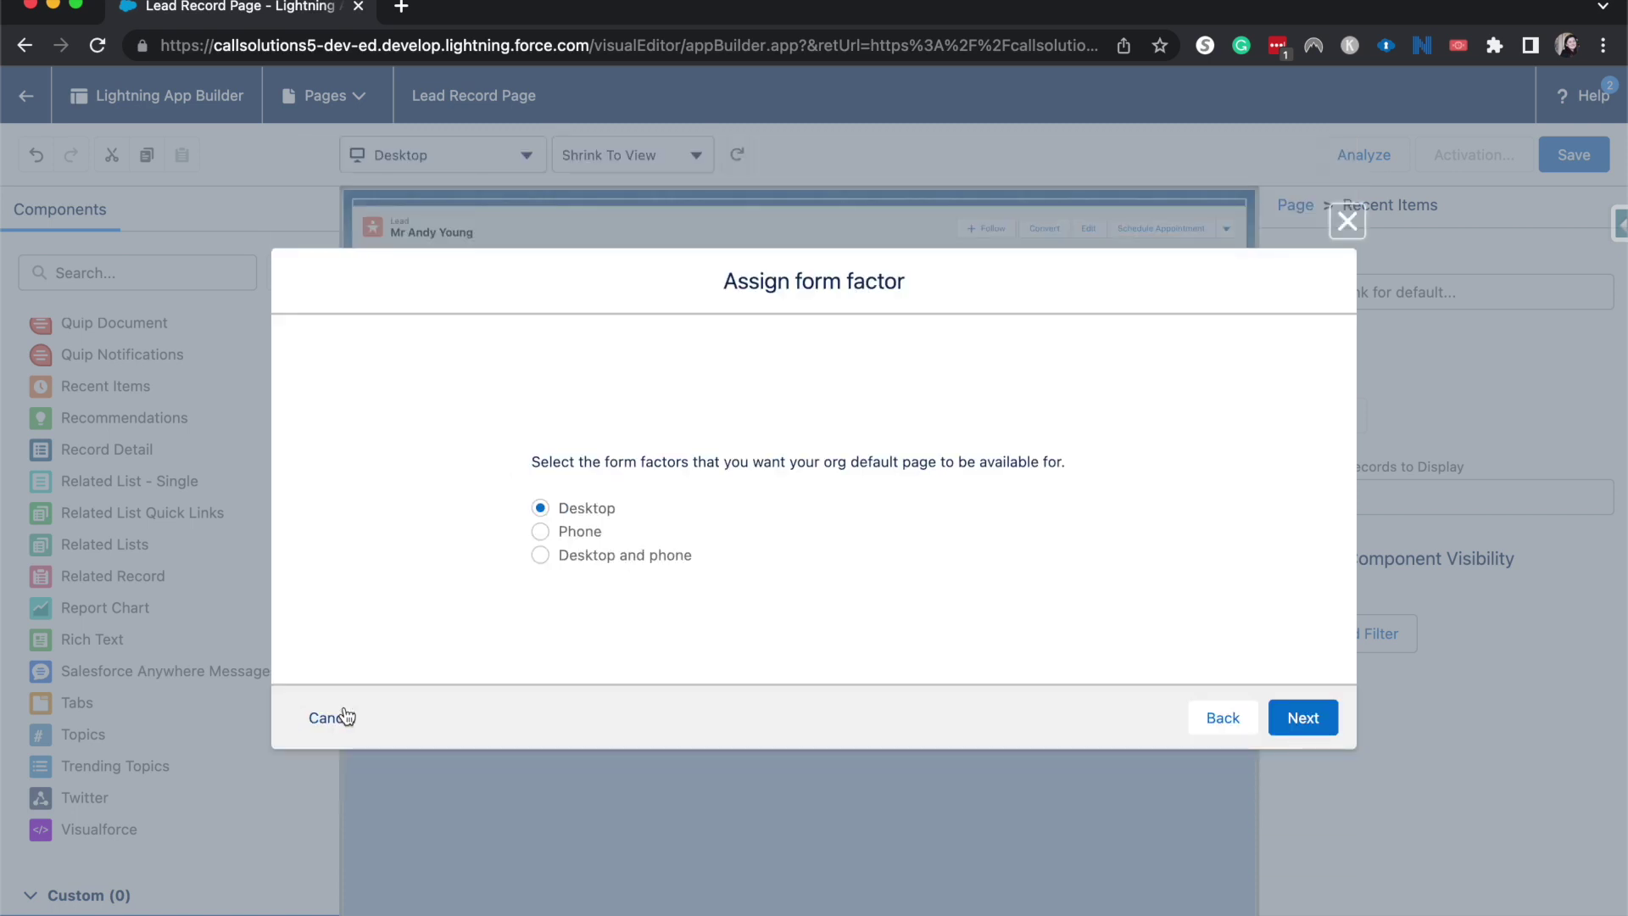
- Apply the org default to Desktop and phone, save the assignment and return to the lead record
click(648, 555)
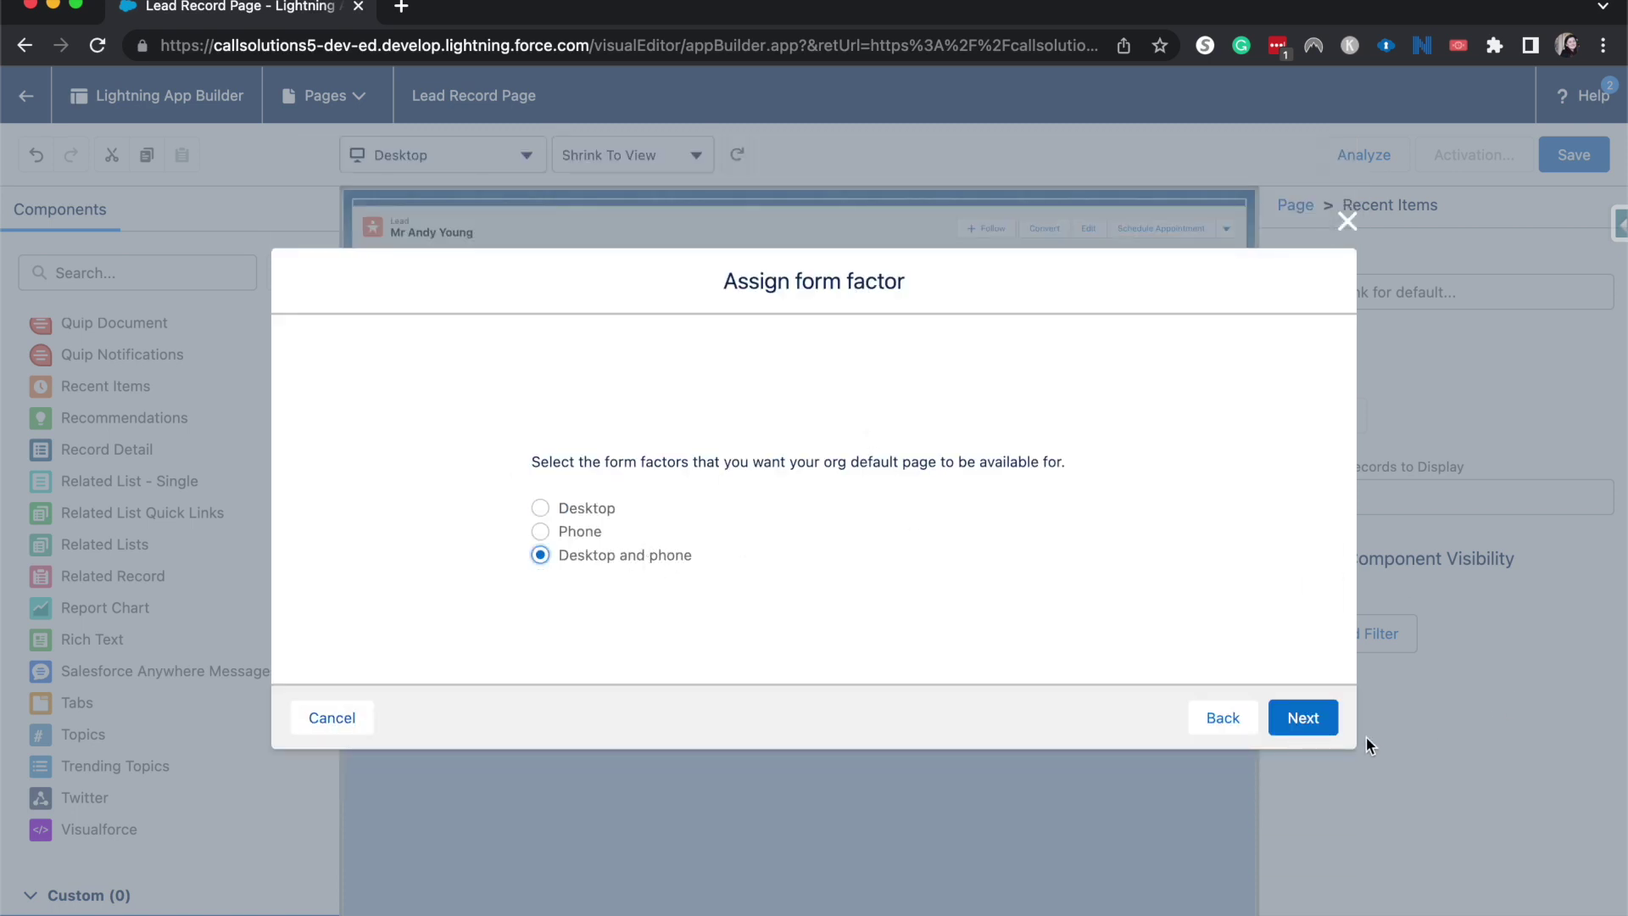
click(1309, 703)
click(1308, 702)
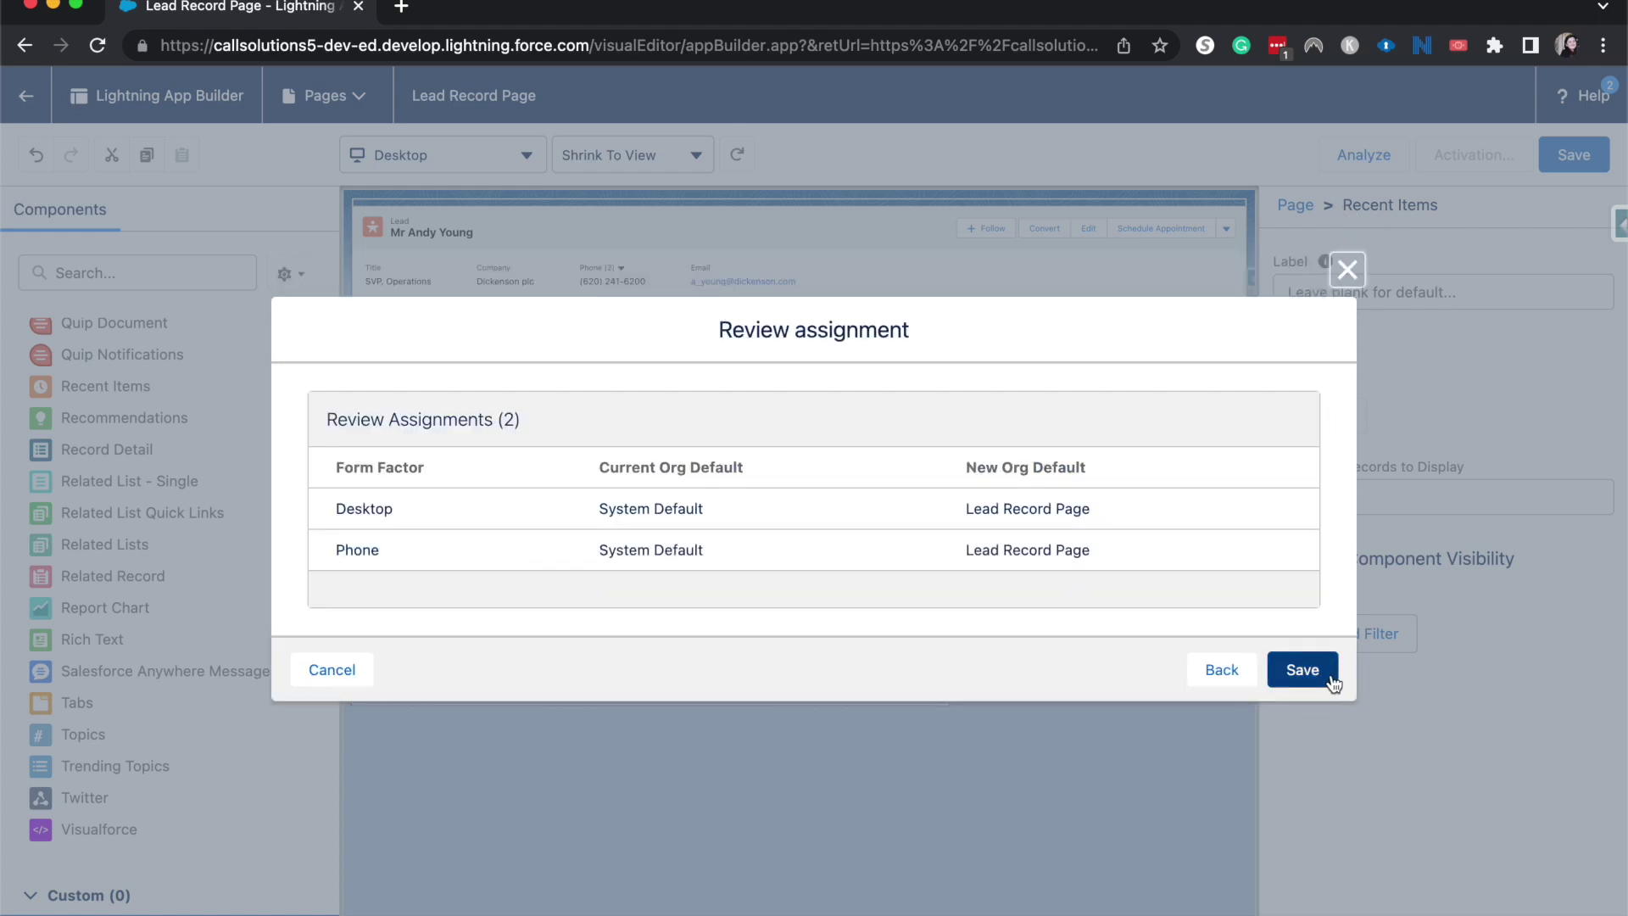
click(1320, 672)
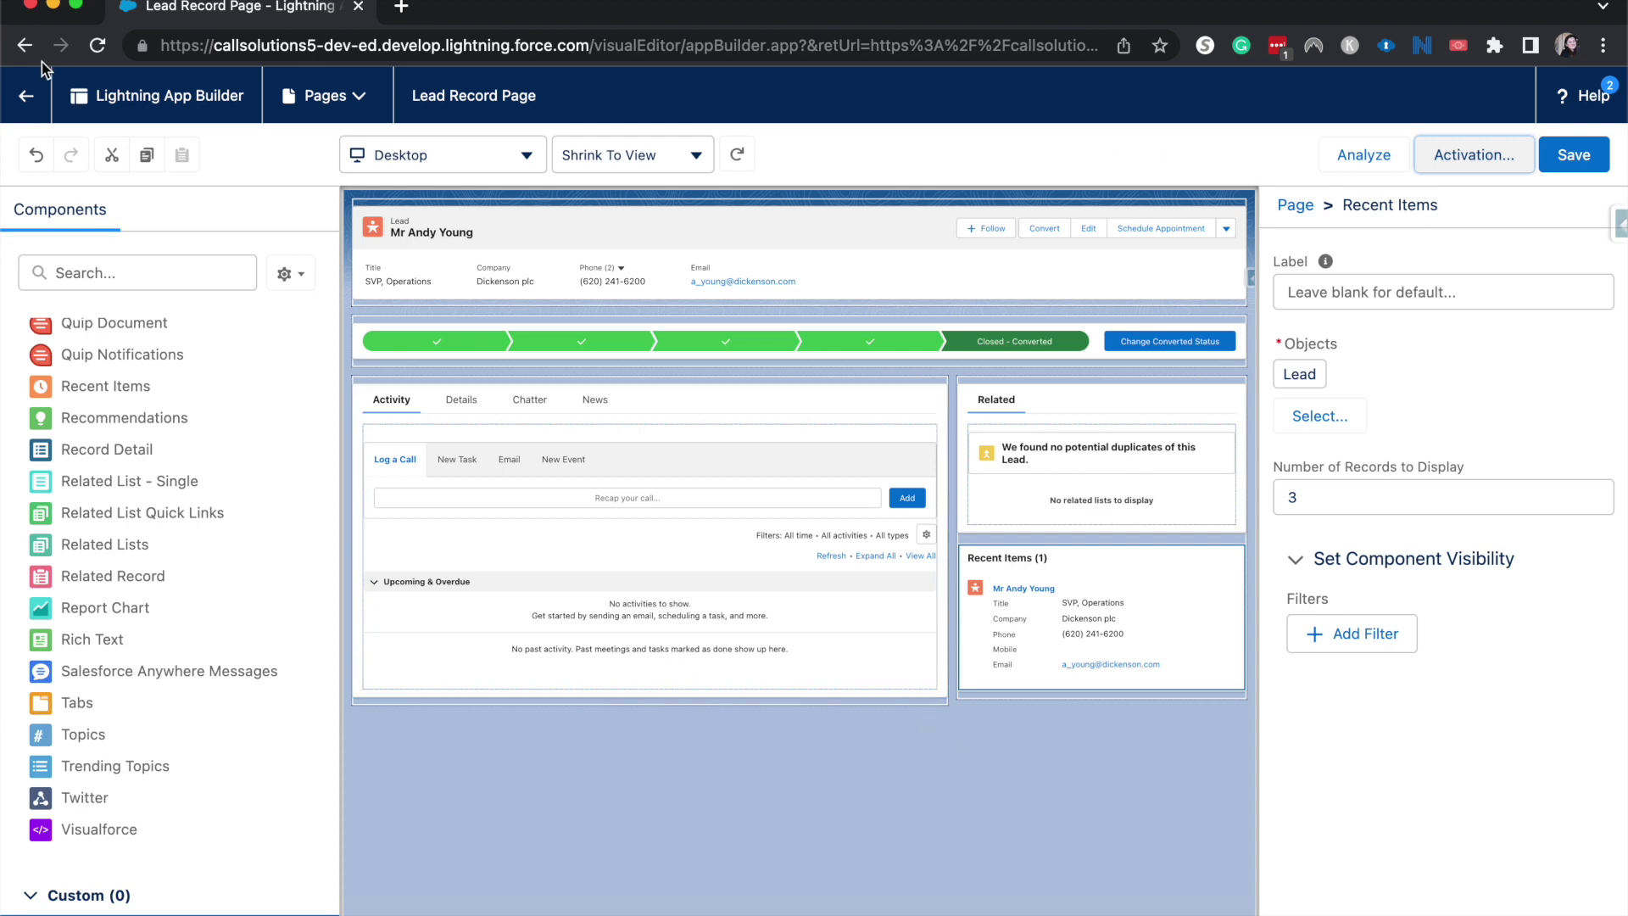
click(28, 98)
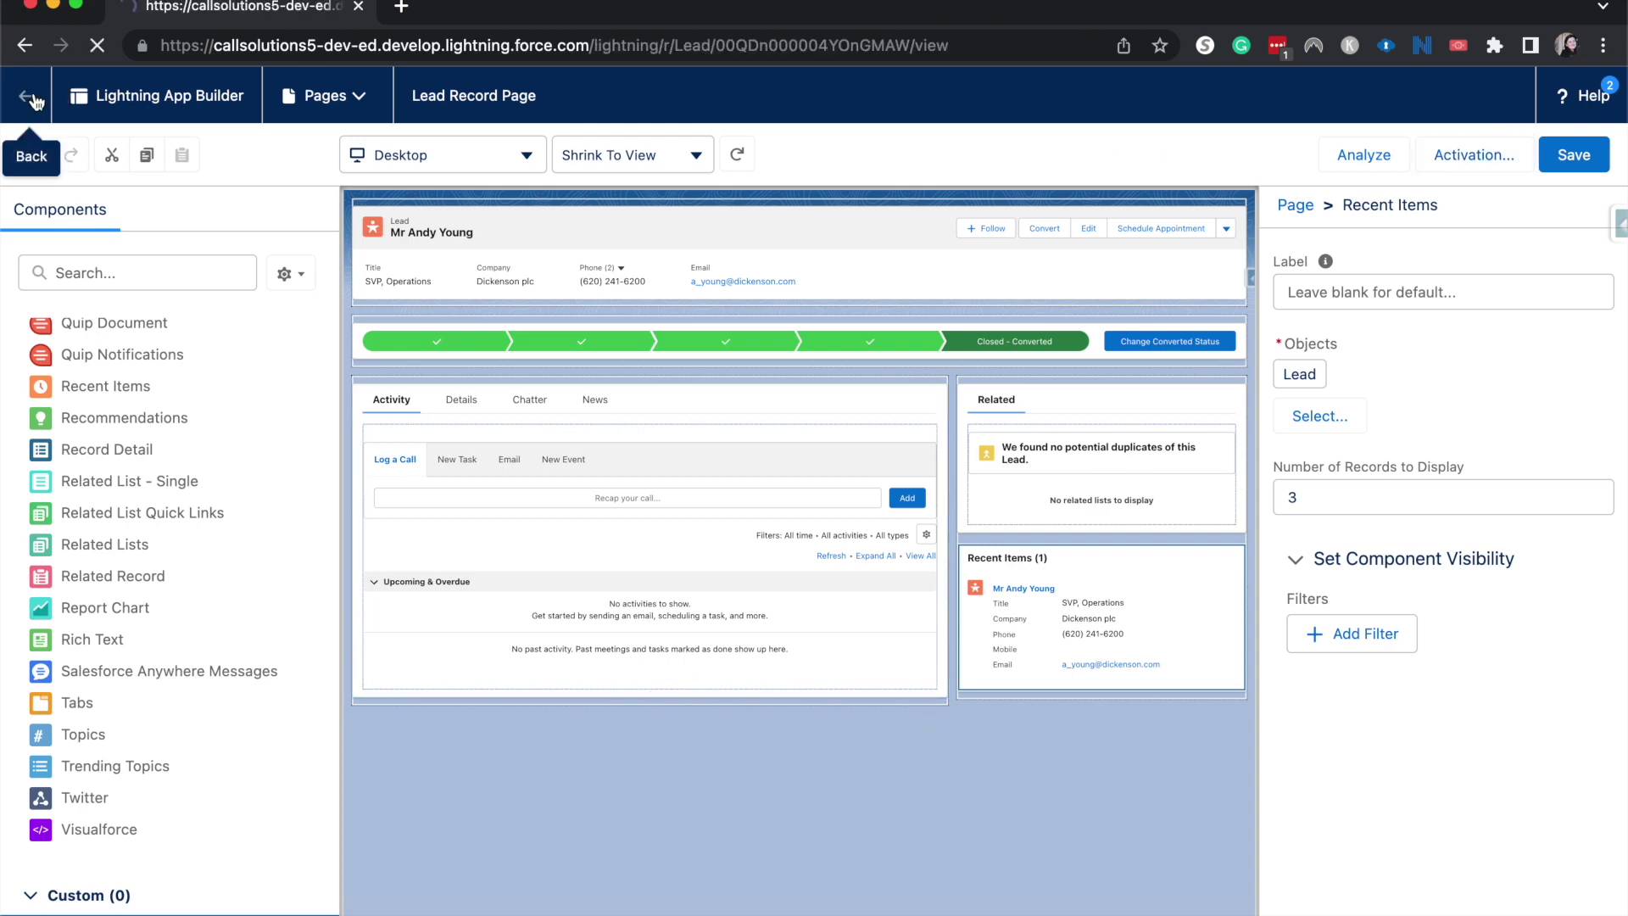